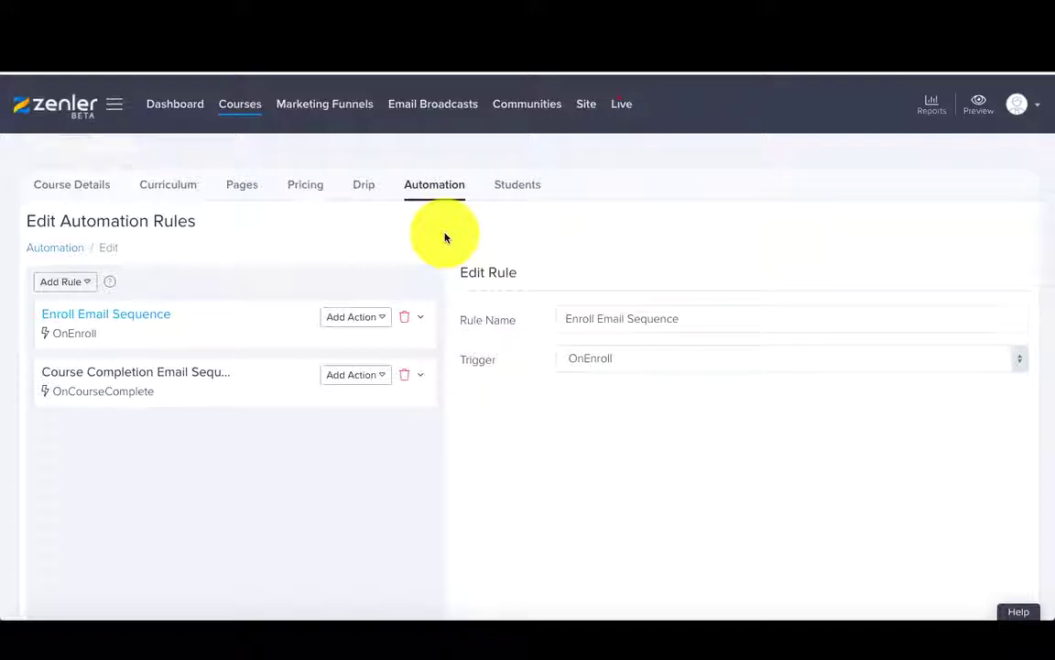
# In Site > Notification Status, switch Enable Welcome Emails on and back off, leaving it disabled.
pyautogui.scroll(2, 445, 238)
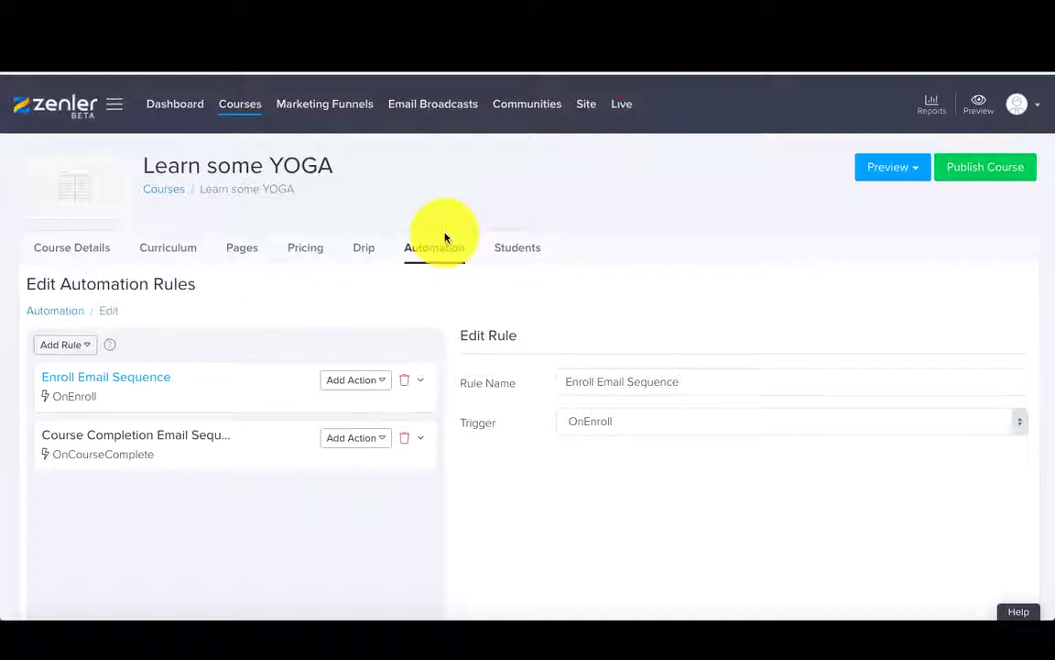
pyautogui.click(579, 108)
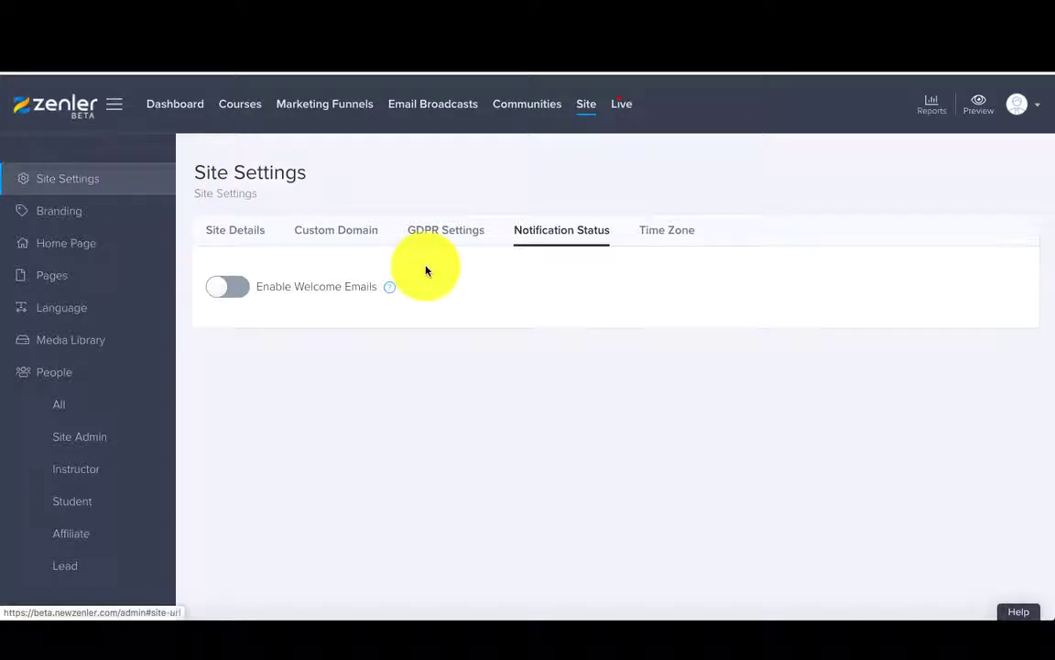
pyautogui.click(245, 288)
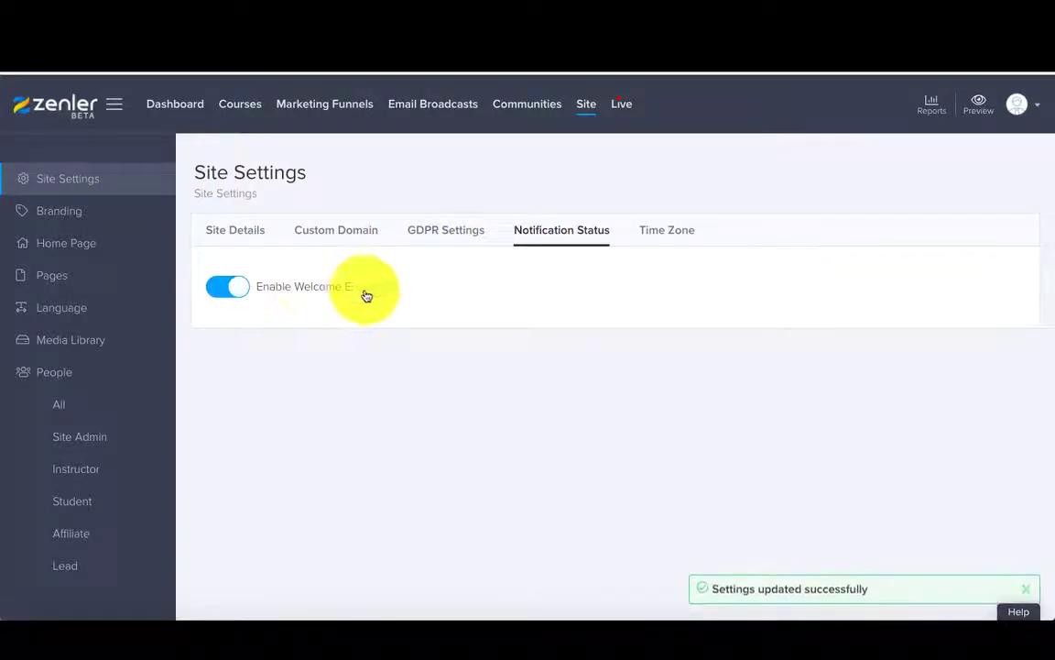
pyautogui.moveTo(388, 292)
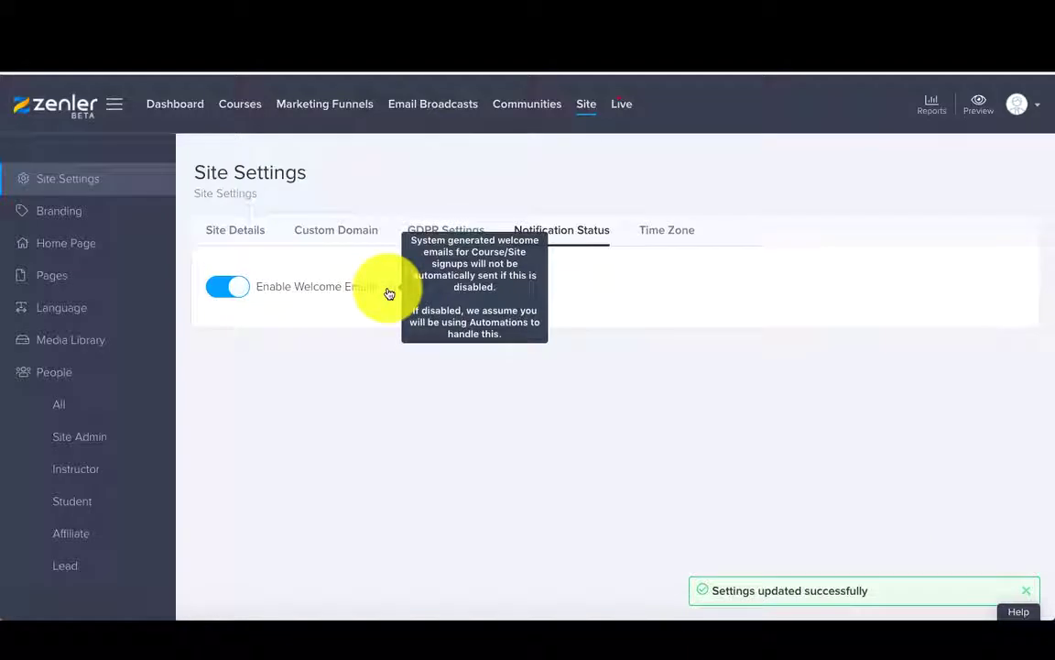
pyautogui.click(220, 288)
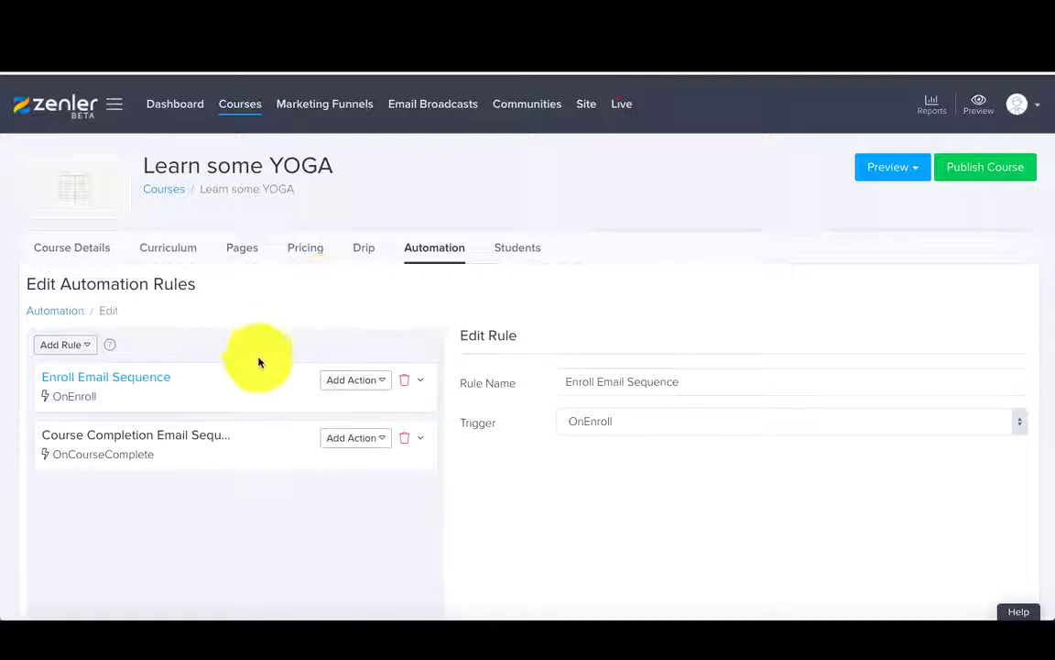
# Expand Enroll Email Sequence, then open Course Completion Email Sequence to show its Send Mail - Course Completion action.
pyautogui.click(421, 382)
pyautogui.scroll(-1, 454, 454)
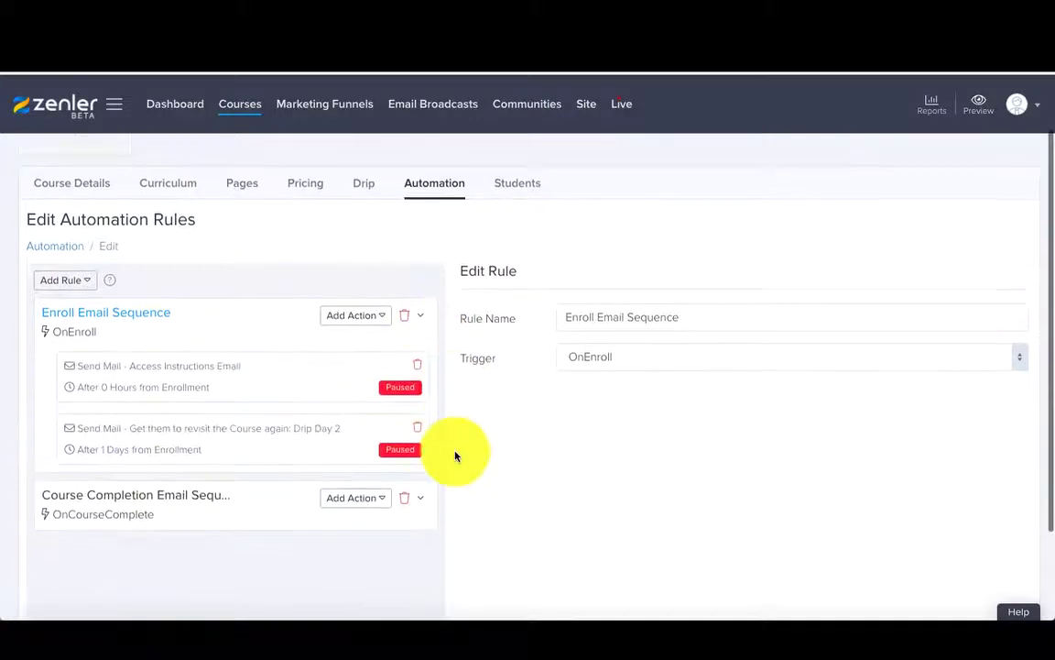
pyautogui.click(417, 500)
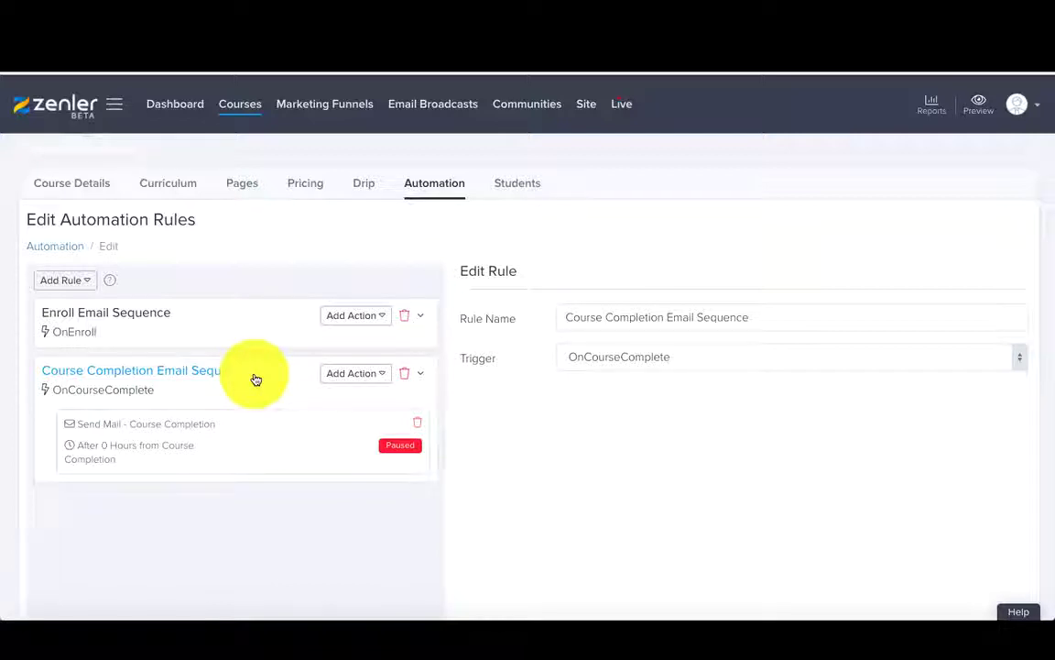
# Create an Untitled Rule triggered OnLessonComplete, then return to Enroll Email Sequence, answering Yes to Unsaved changes.
pyautogui.click(89, 287)
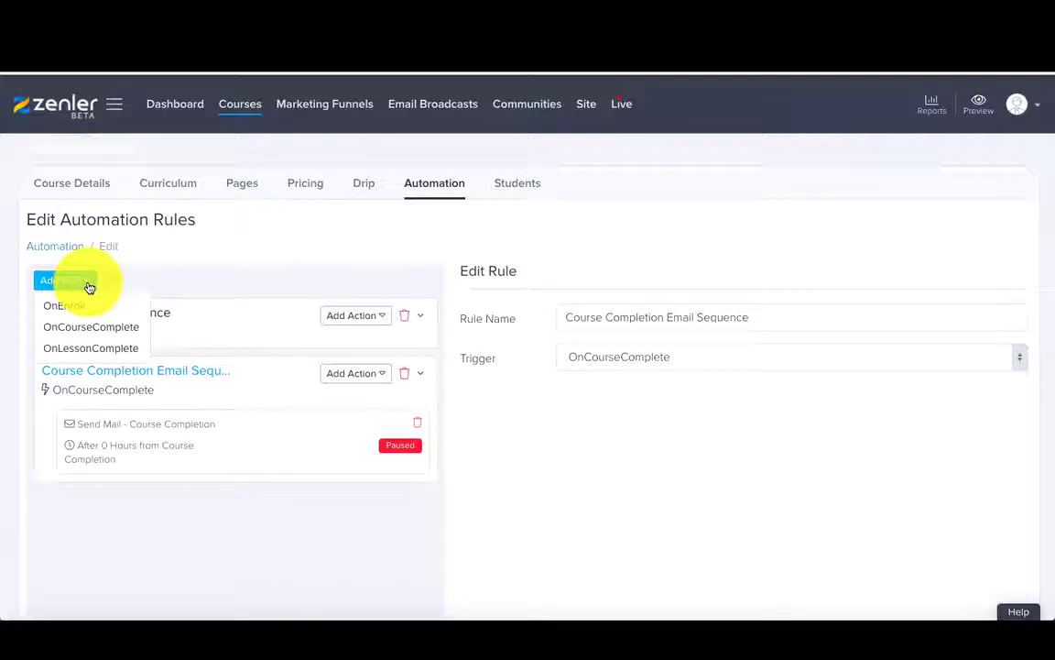
pyautogui.click(156, 278)
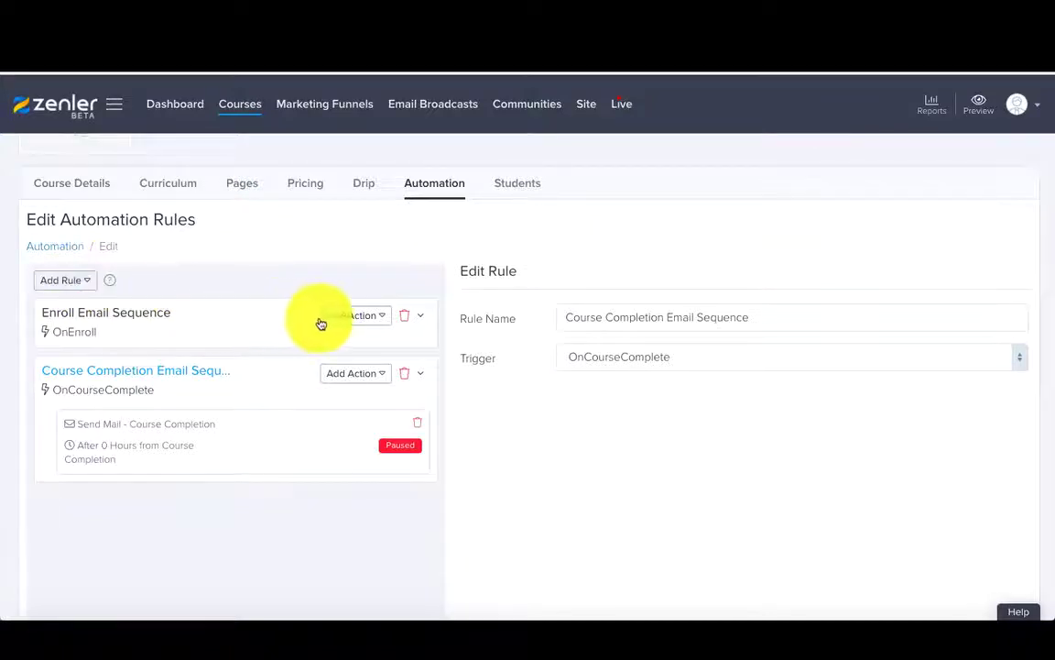
pyautogui.moveTo(110, 283)
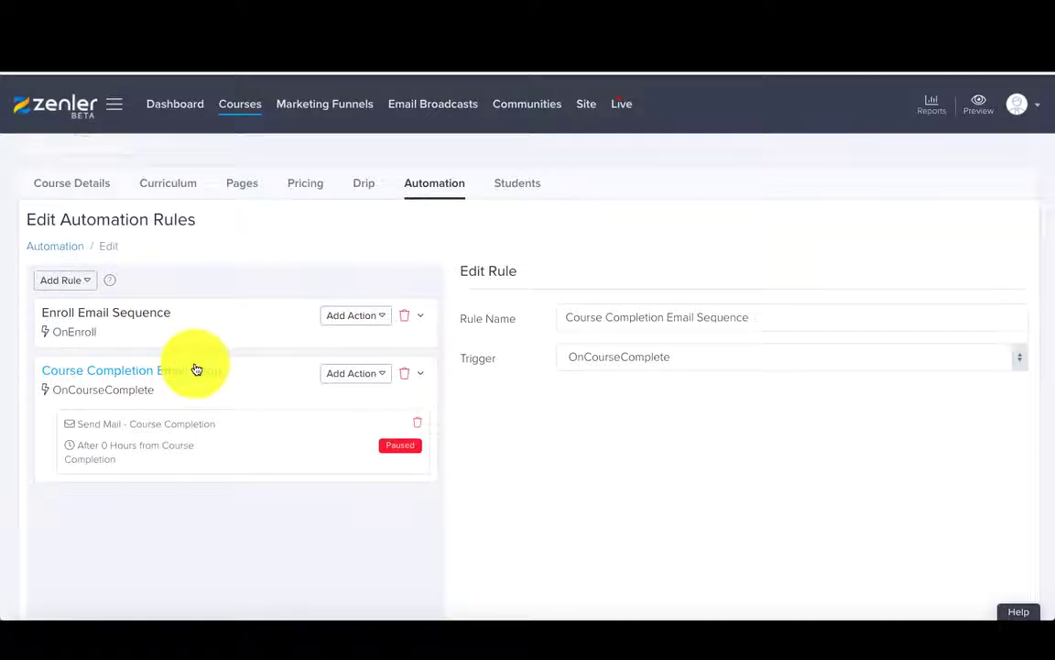
pyautogui.click(90, 282)
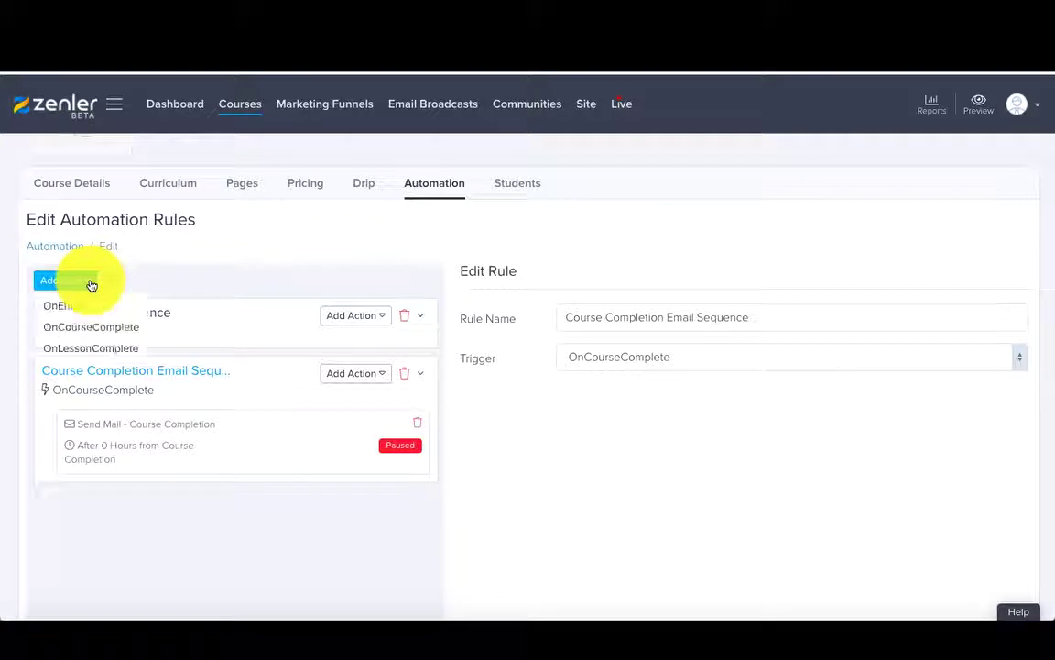
pyautogui.click(85, 348)
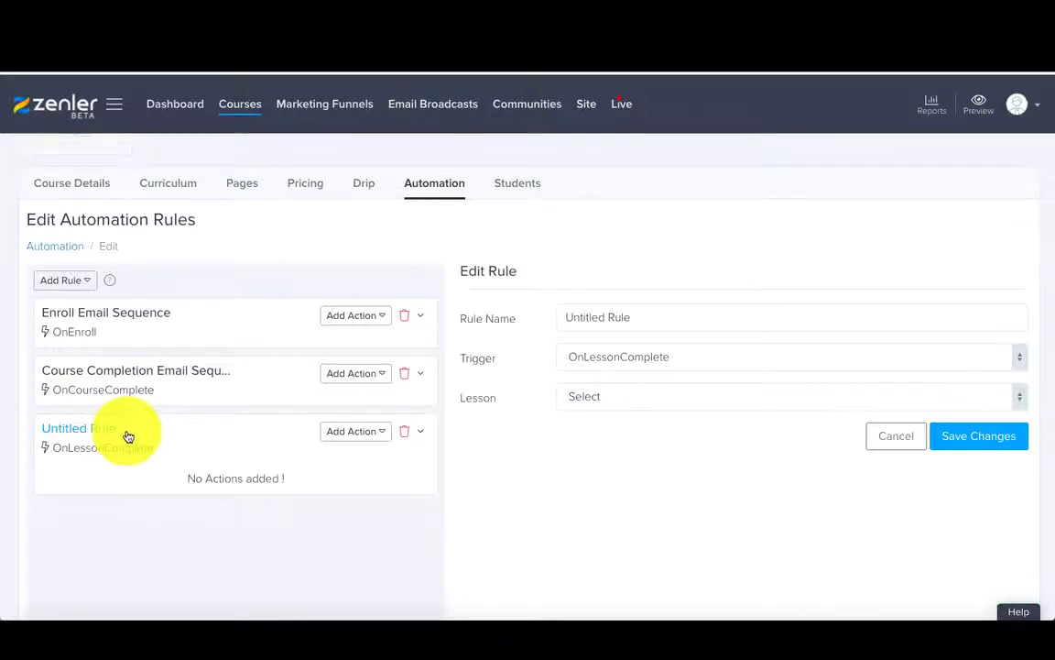
pyautogui.click(422, 318)
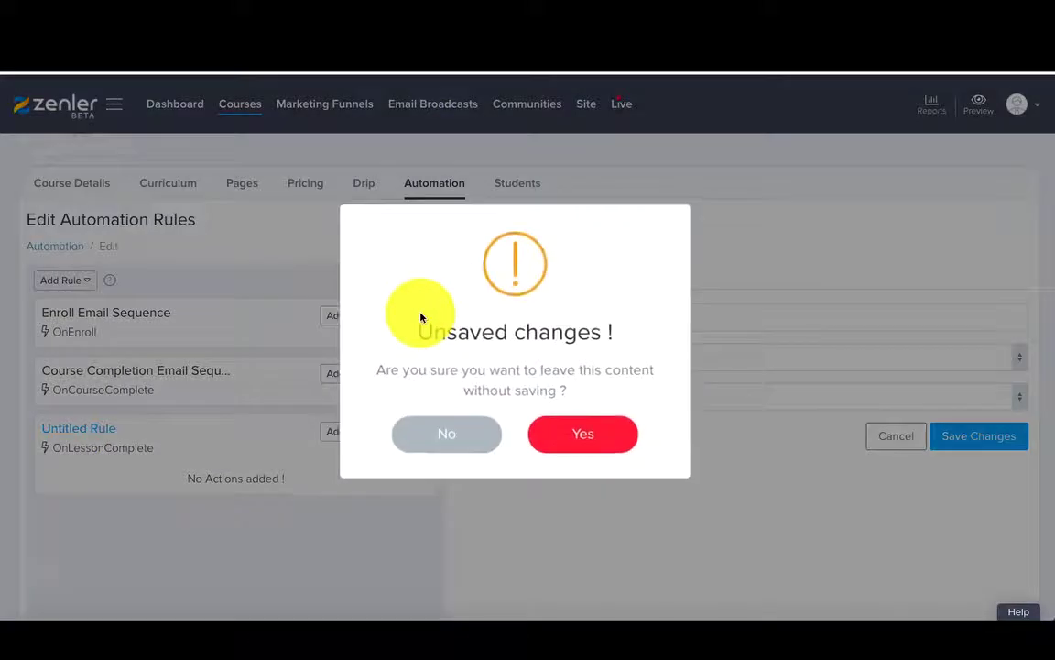
pyautogui.click(572, 433)
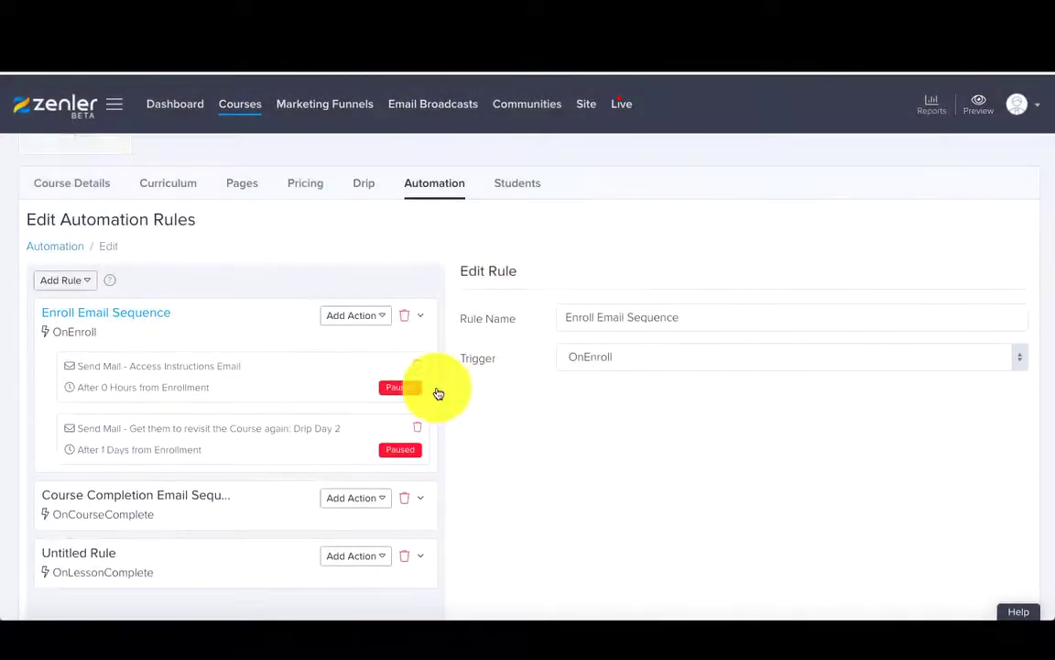
pyautogui.click(298, 378)
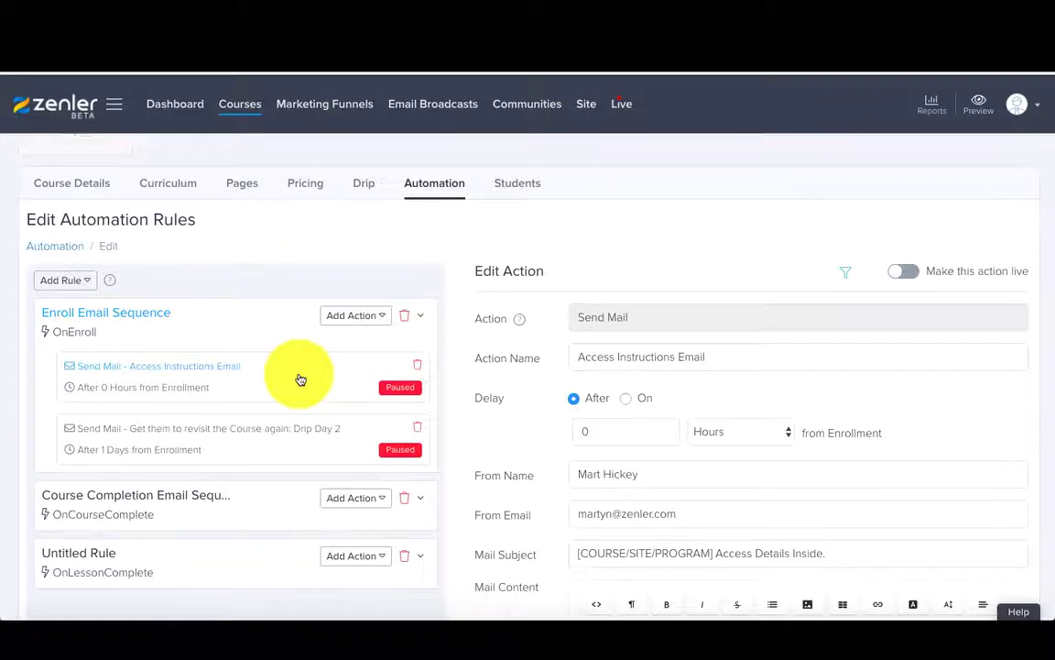
pyautogui.scroll(-1, 481, 440)
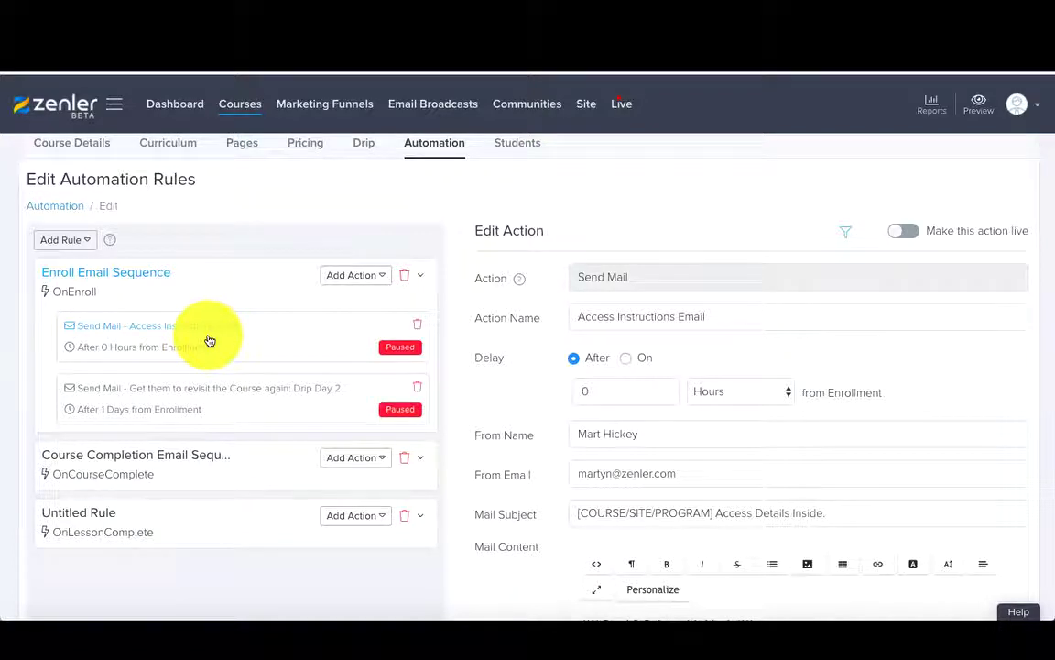
pyautogui.scroll(-3, 527, 458)
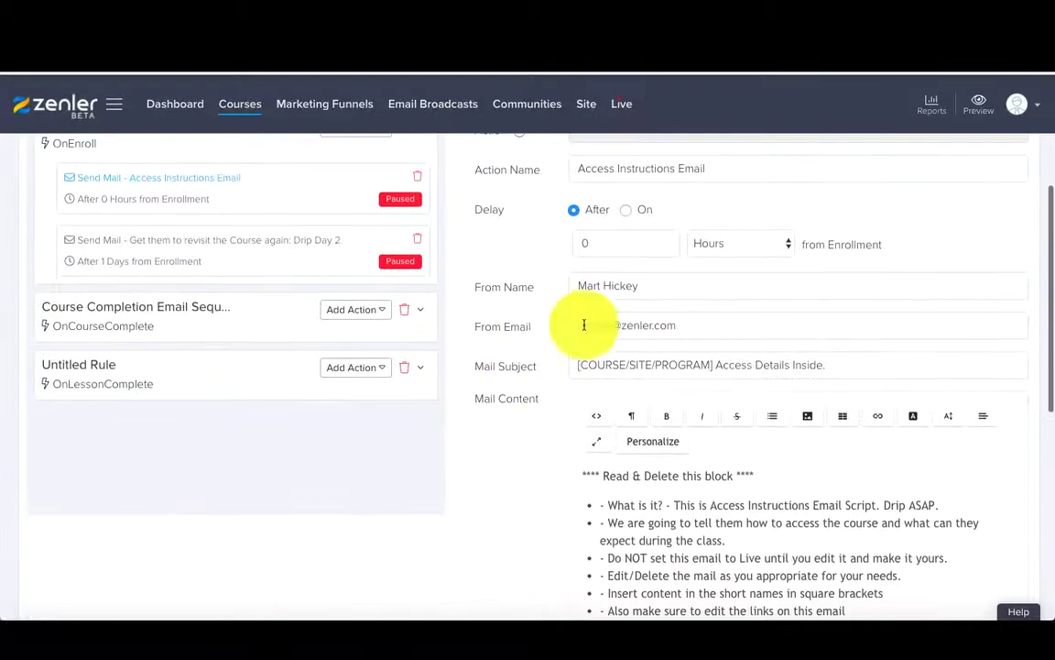
pyautogui.scroll(-2, 534, 455)
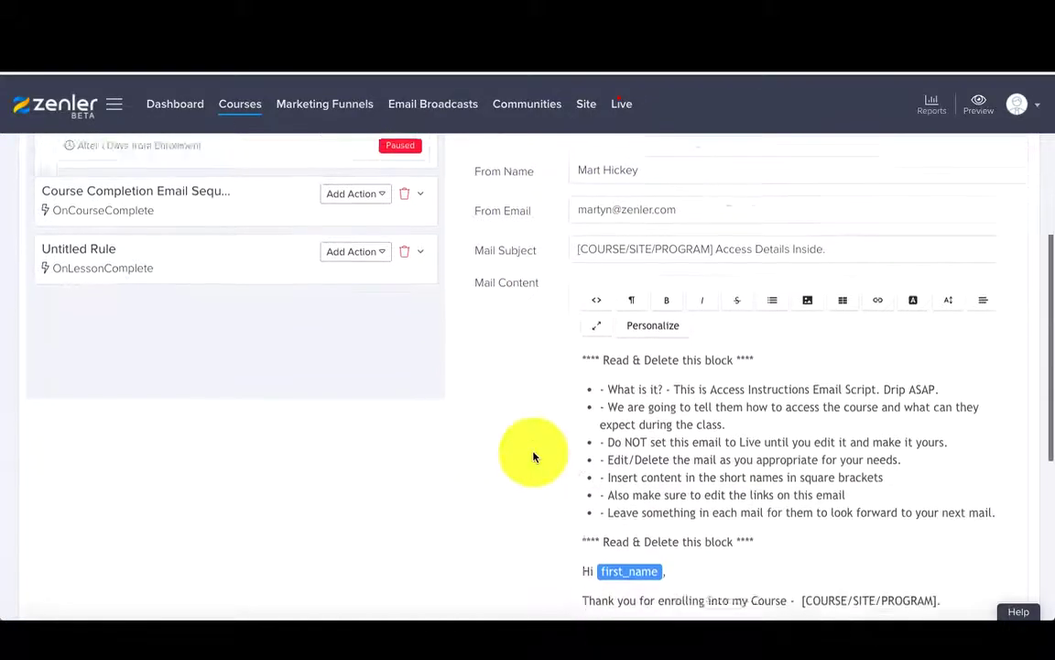
pyautogui.scroll(-1, 681, 446)
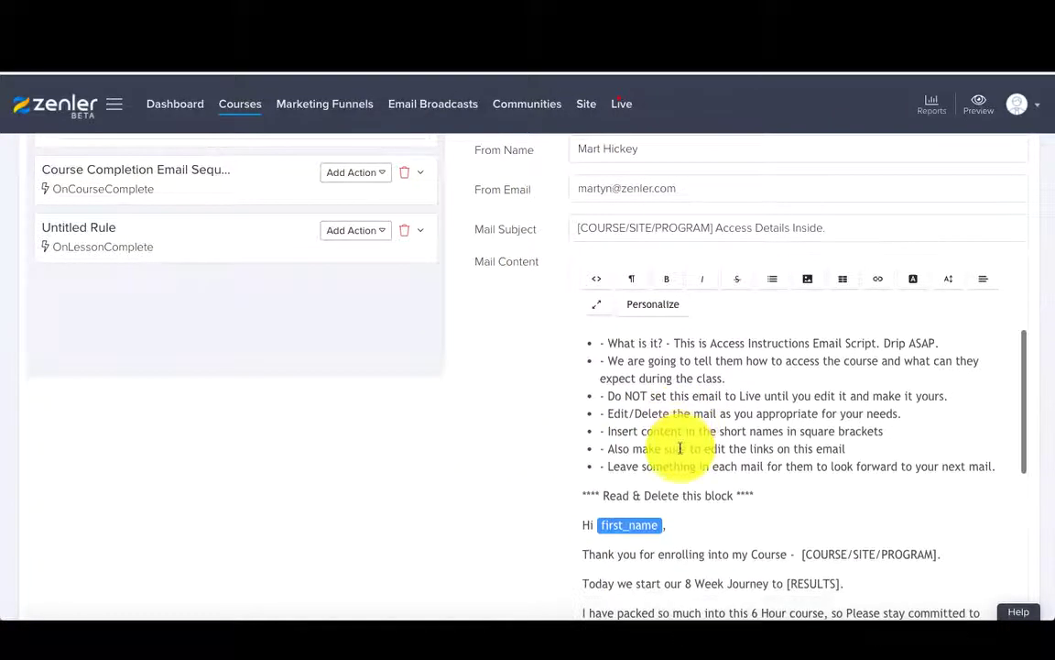
pyautogui.scroll(1, 683, 447)
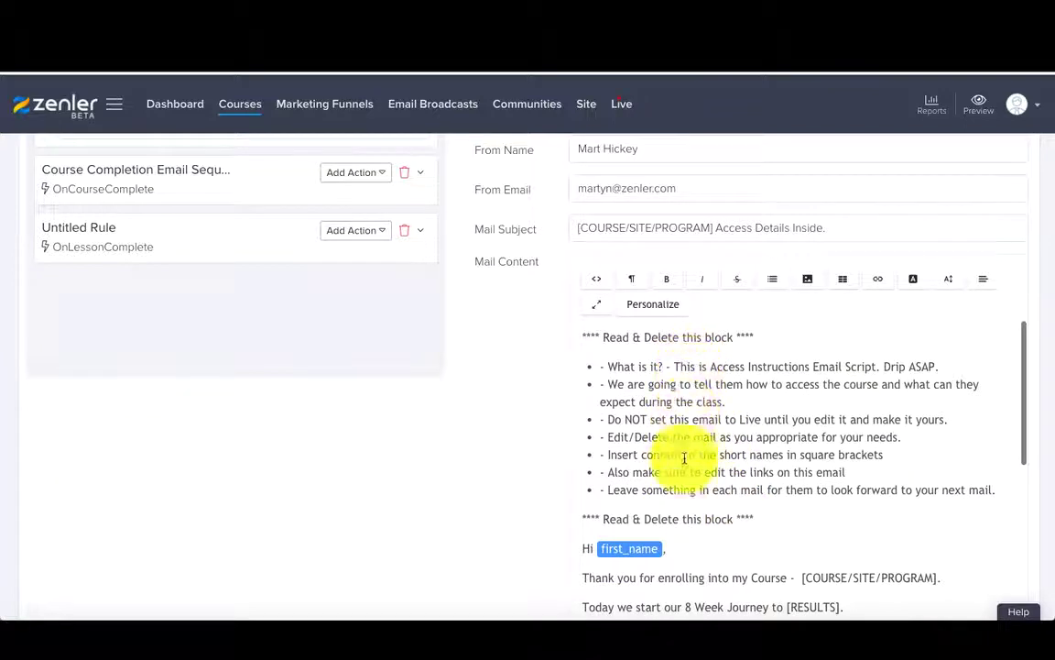
pyautogui.scroll(-3, 720, 540)
pyautogui.scroll(-1, 720, 540)
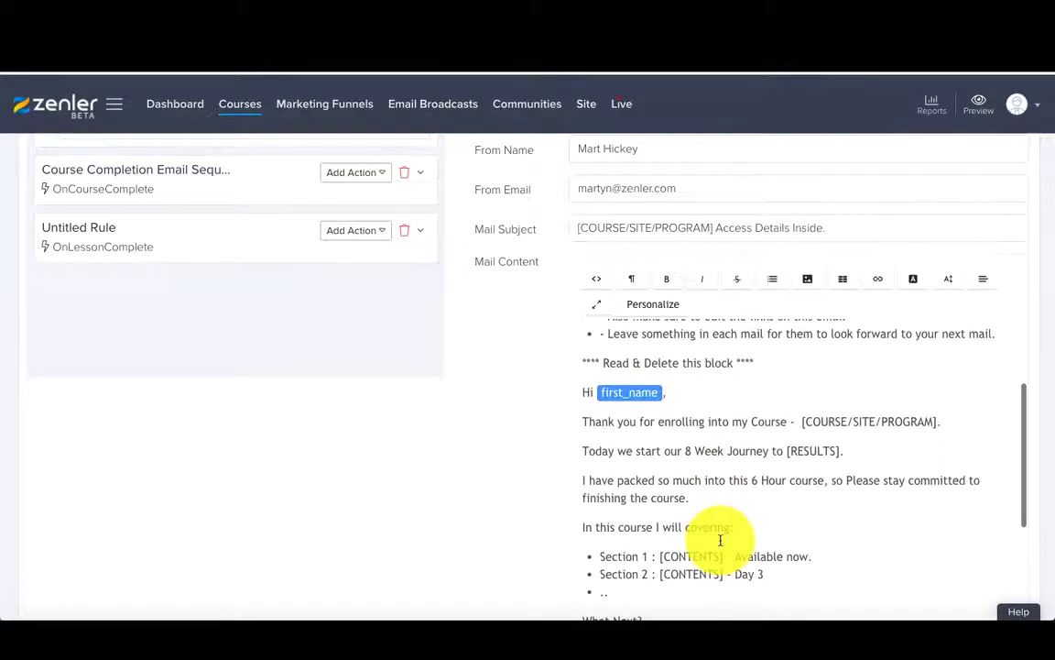
pyautogui.scroll(-1, 720, 540)
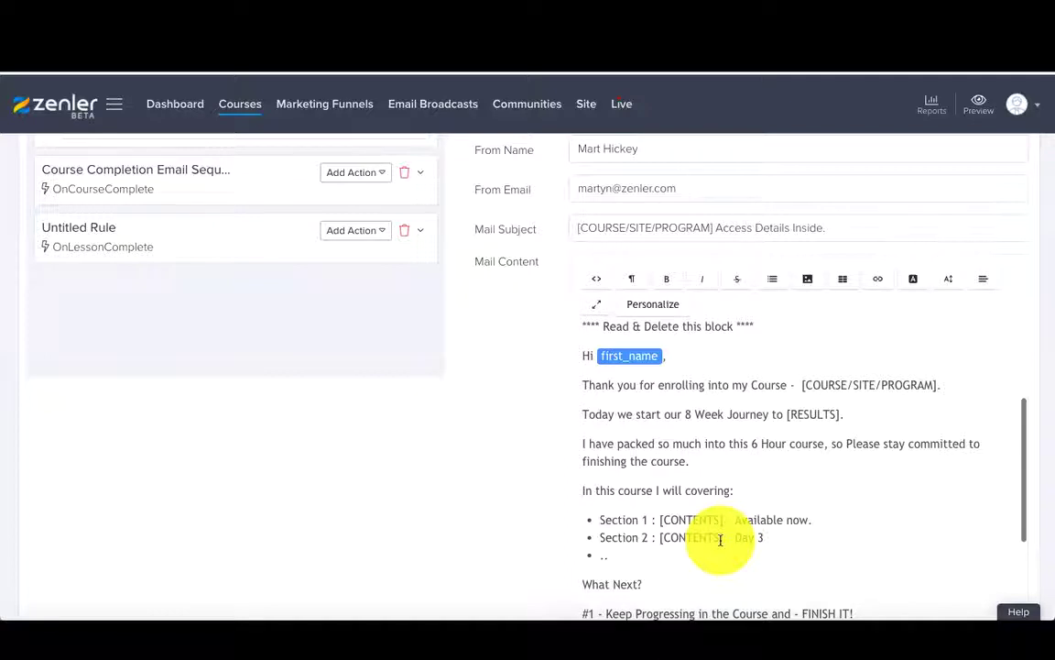
pyautogui.click(656, 308)
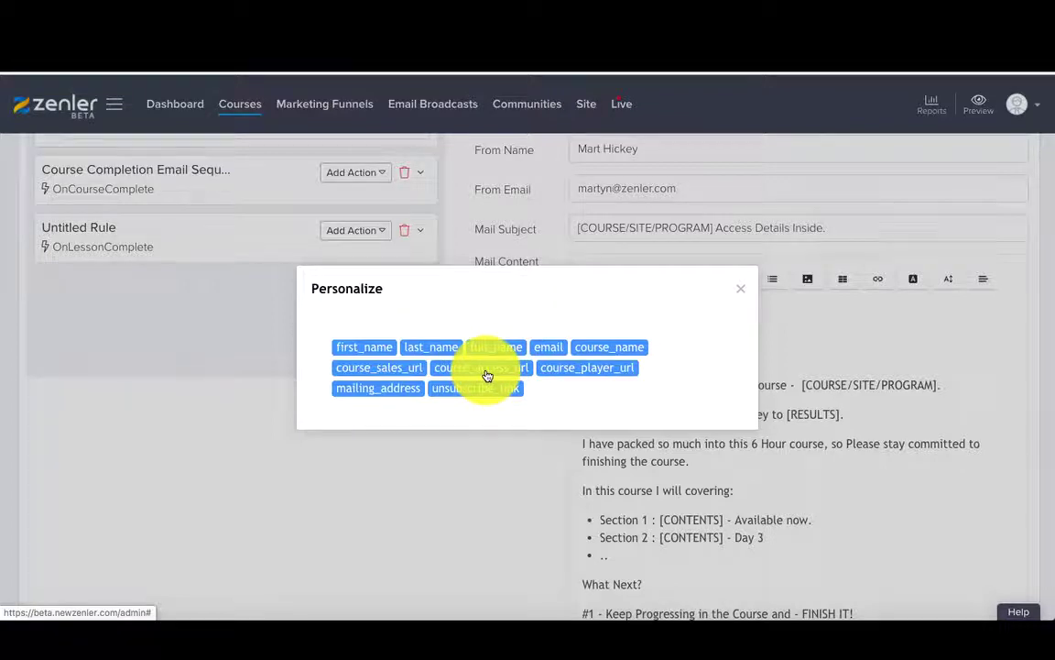
pyautogui.click(737, 292)
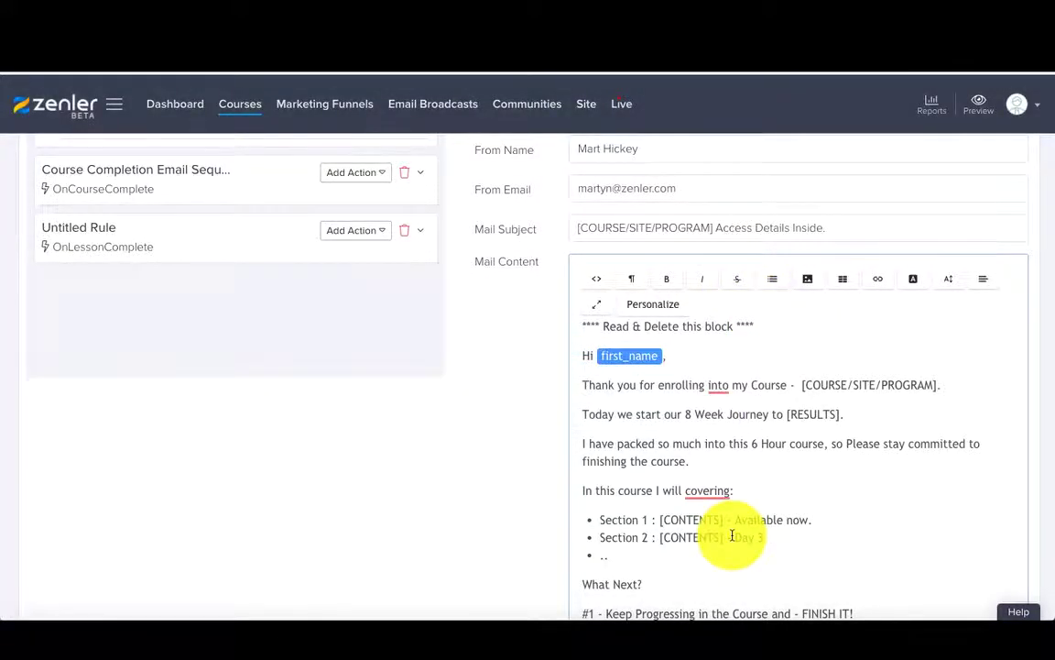
pyautogui.scroll(-2, 751, 545)
pyautogui.scroll(-2, 770, 549)
pyautogui.scroll(-3, 770, 549)
pyautogui.scroll(1, 771, 550)
pyautogui.scroll(6, 770, 550)
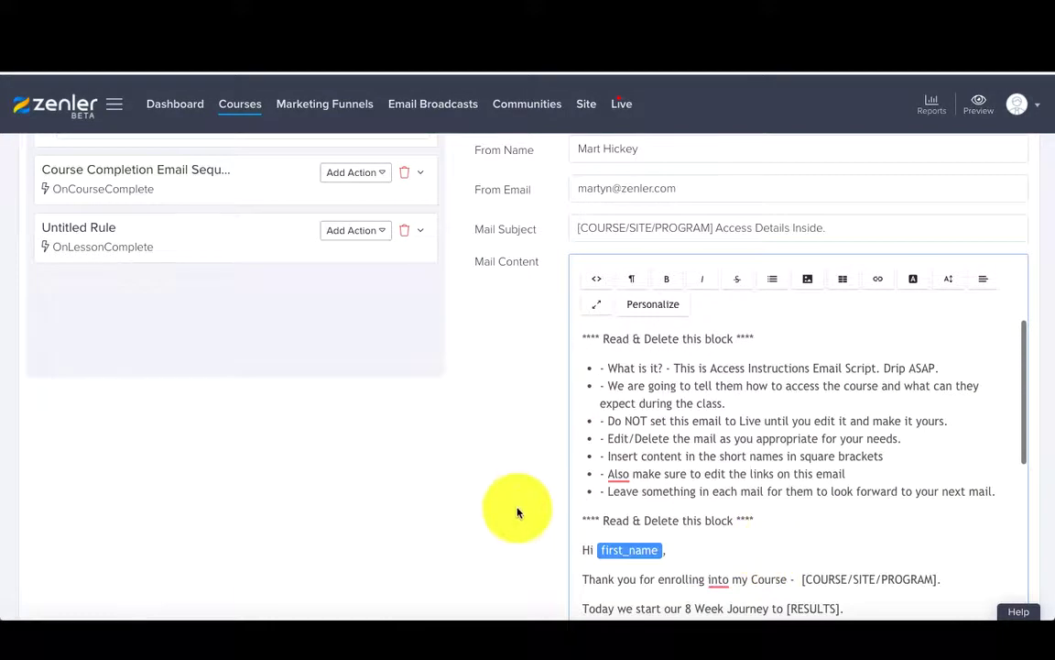
pyautogui.scroll(-5, 517, 513)
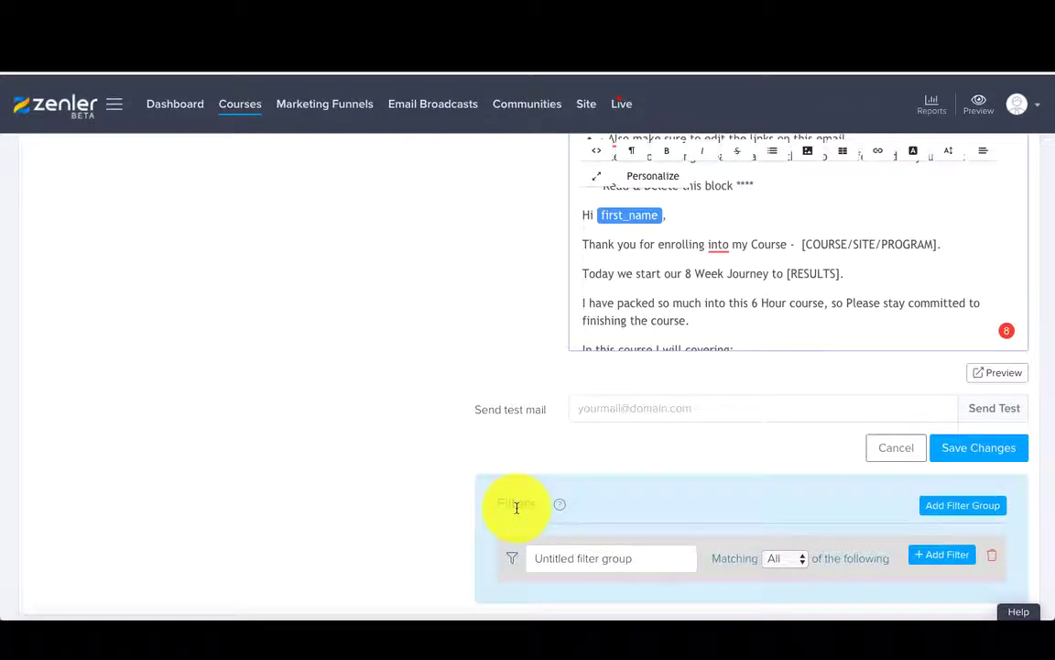
pyautogui.scroll(5, 515, 509)
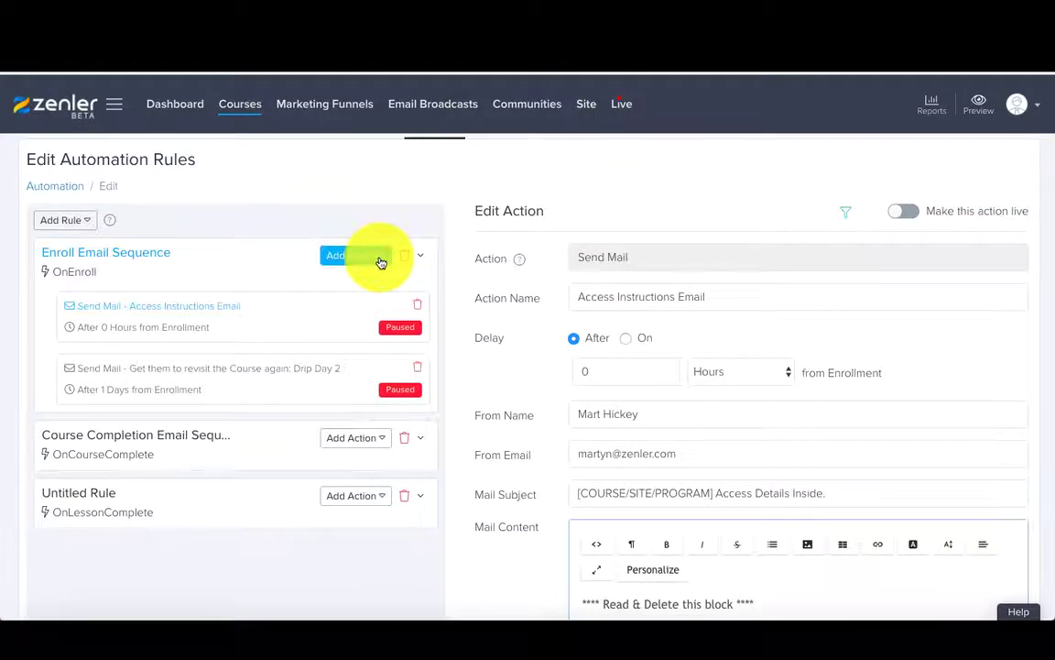
# Give Enroll Email Sequence two new paused 0-hour actions: Send Mail and Add Tag.
pyautogui.click(378, 260)
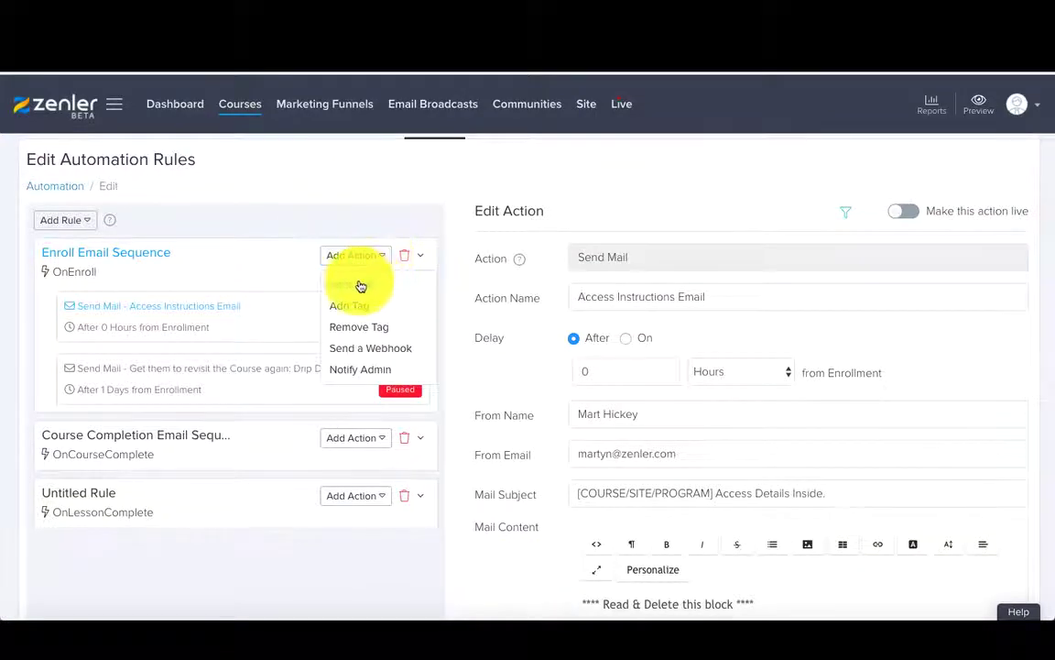
pyautogui.click(353, 288)
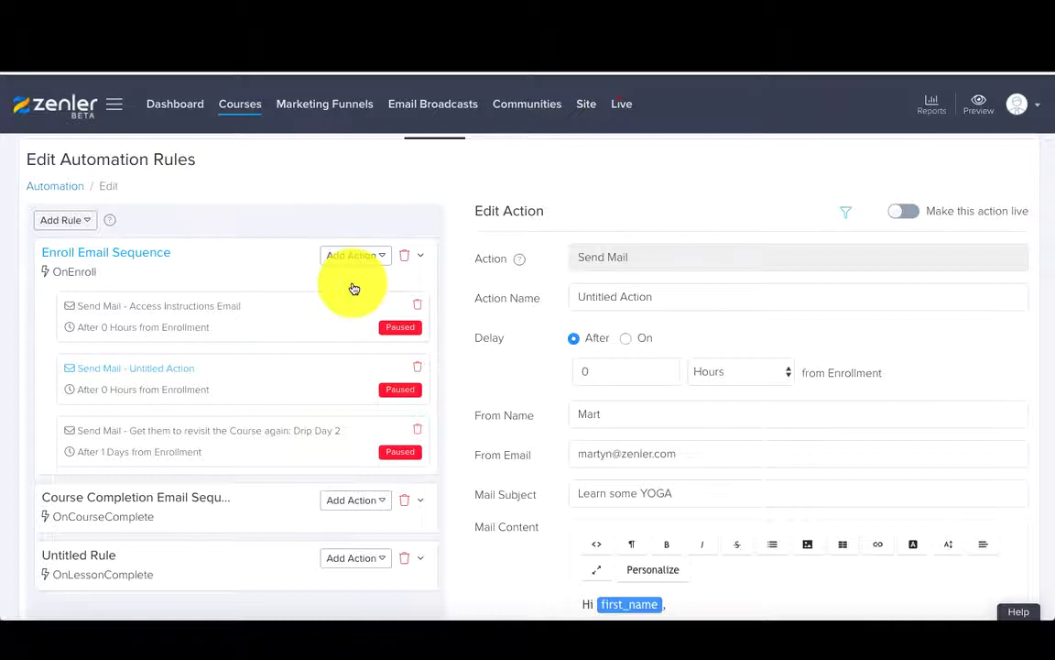
pyautogui.click(379, 262)
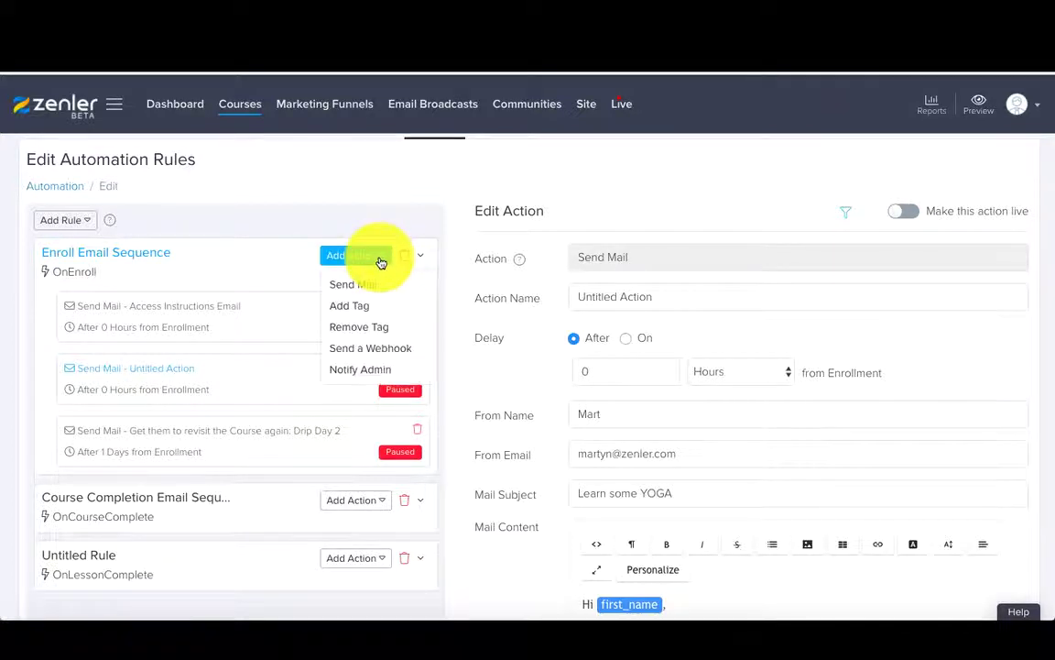
pyautogui.click(357, 305)
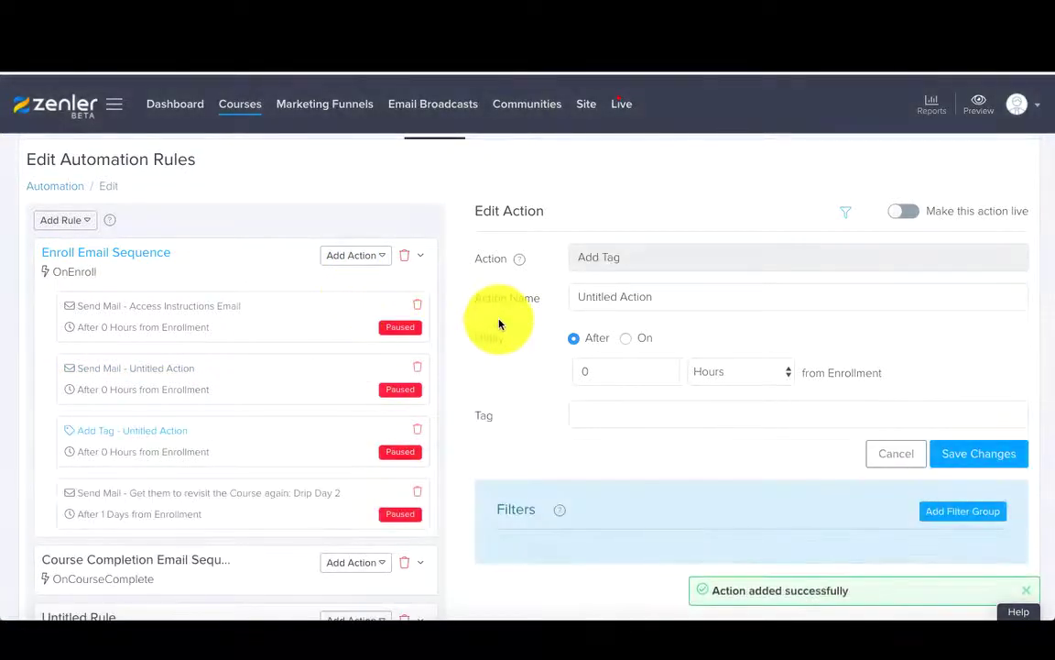
pyautogui.scroll(-1, 499, 324)
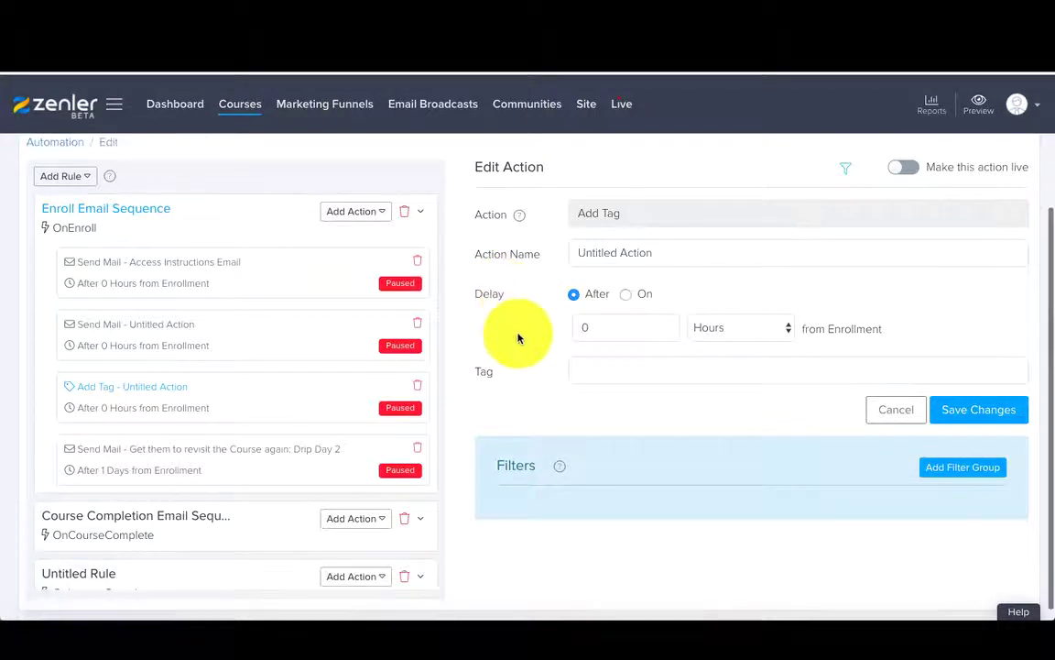
pyautogui.scroll(-1, 513, 336)
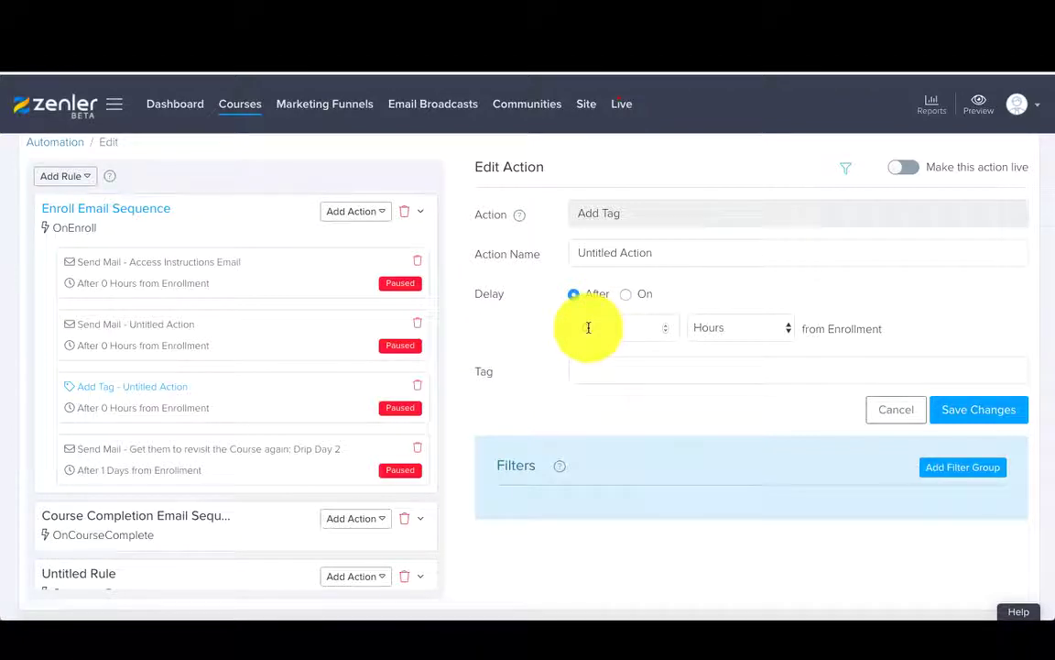
pyautogui.scroll(2, 500, 336)
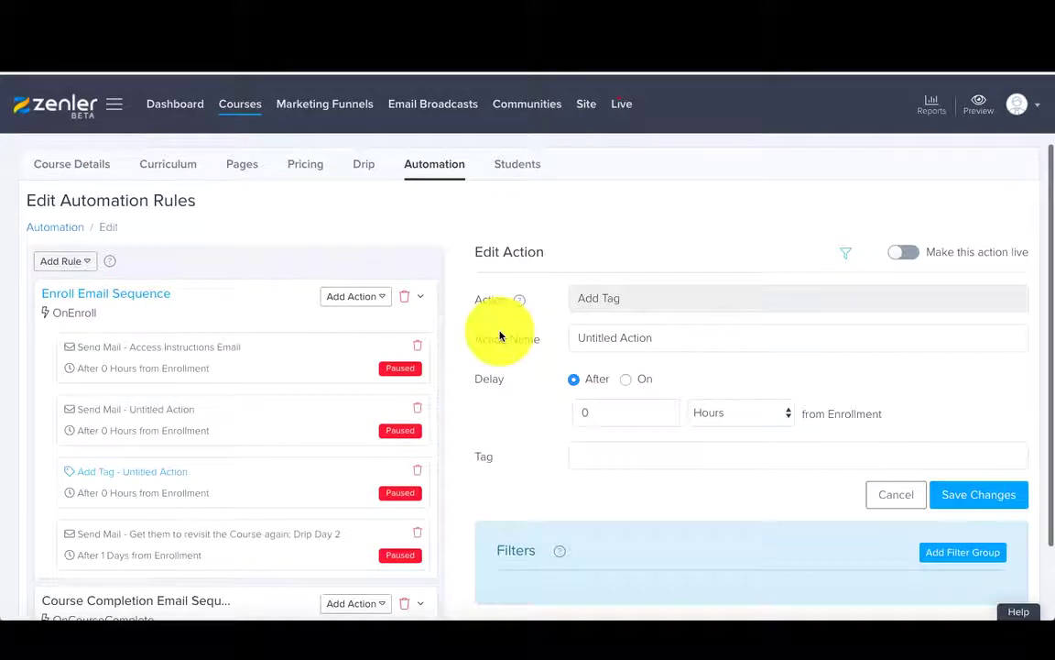
# Open the Send Mail - Course Completion action and read through its congratulations email content.
pyautogui.click(371, 296)
pyautogui.click(273, 302)
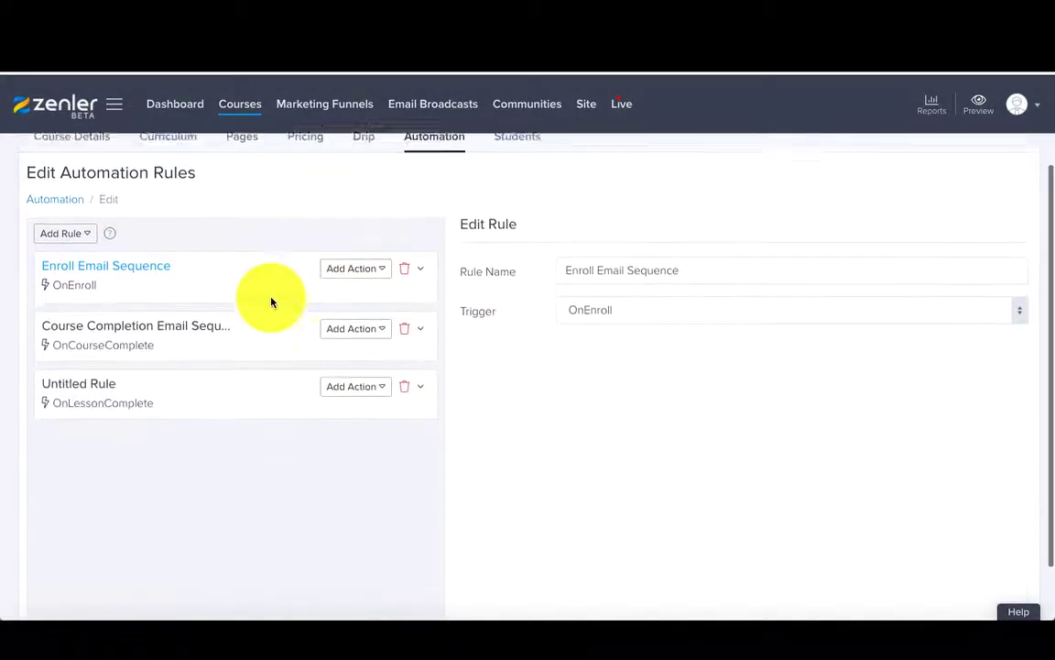
pyautogui.click(258, 332)
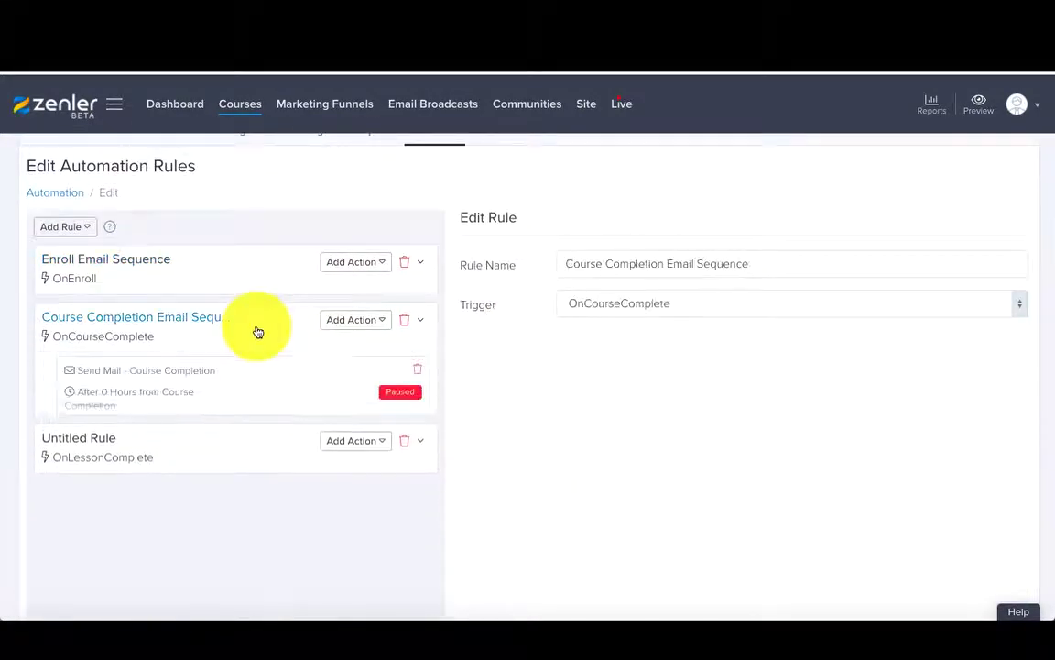
pyautogui.click(252, 374)
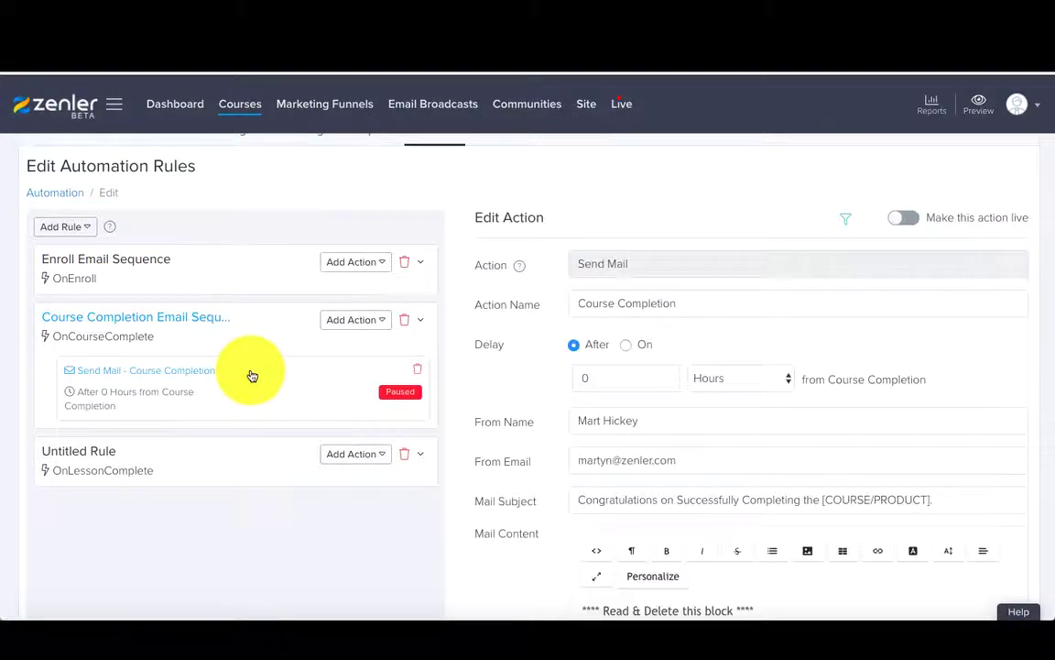
pyautogui.scroll(-5, 523, 396)
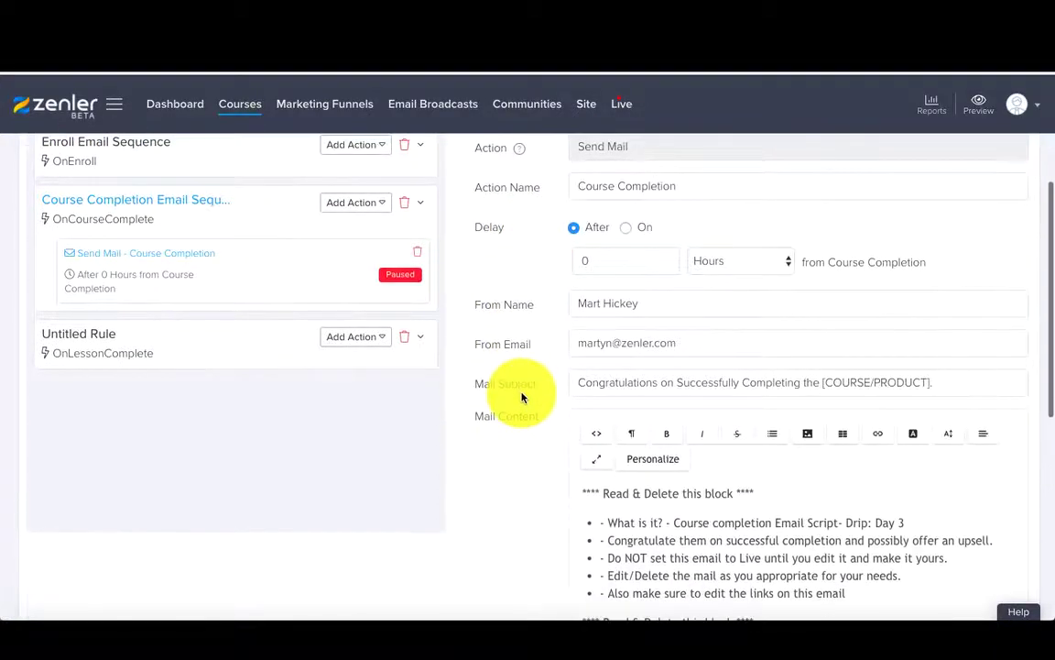
pyautogui.scroll(-3, 523, 396)
pyautogui.scroll(-1, 679, 486)
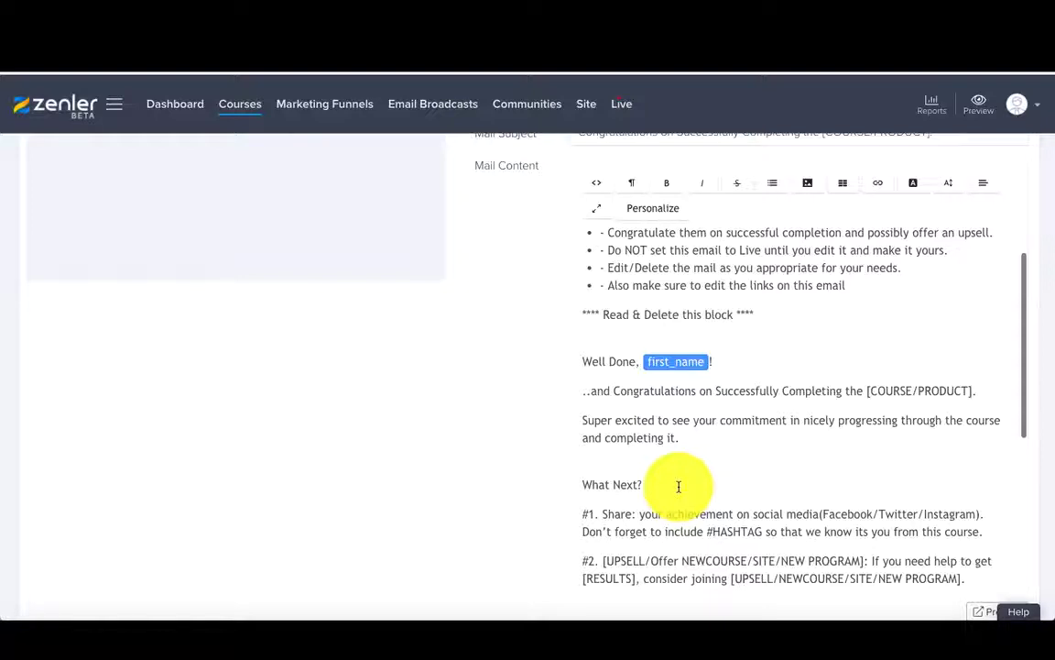
pyautogui.scroll(5, 505, 439)
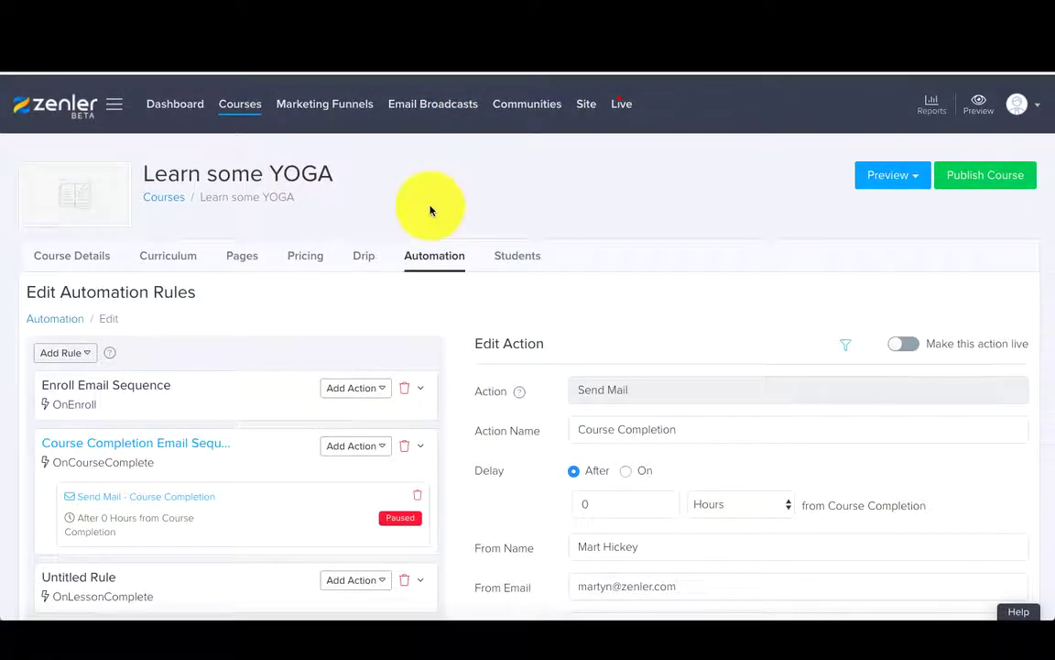
pyautogui.click(363, 255)
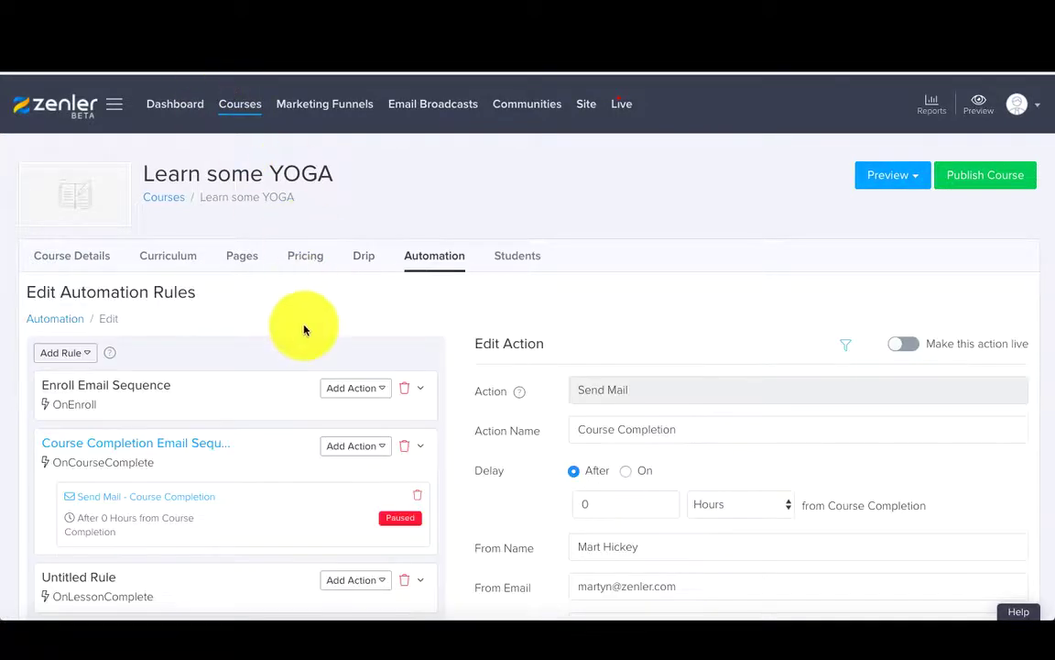
pyautogui.scroll(-2, 306, 326)
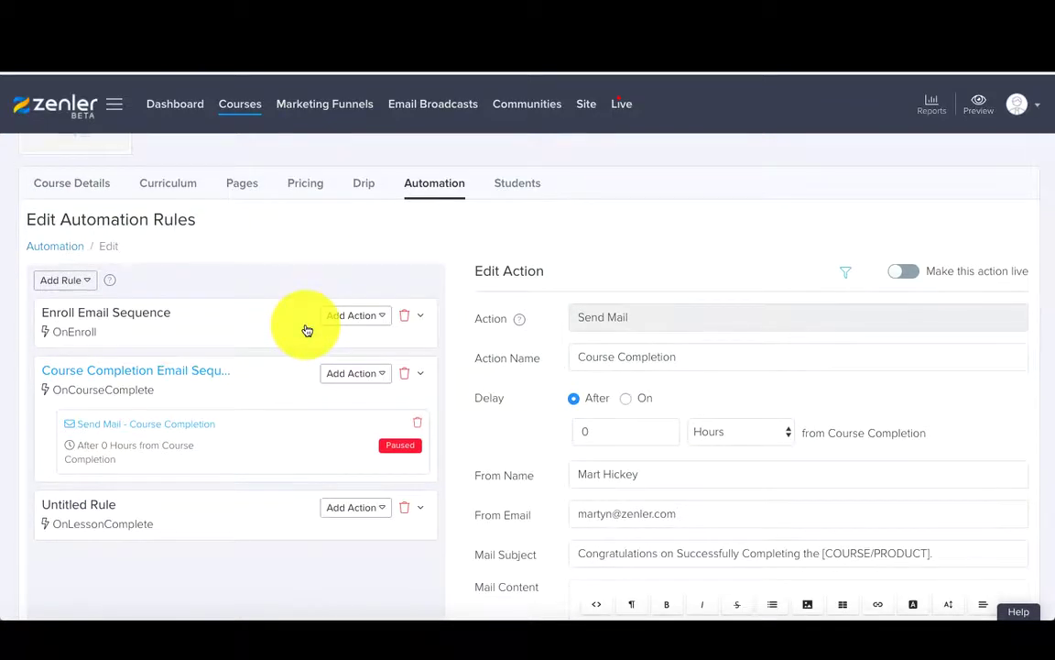
pyautogui.scroll(-1, 307, 330)
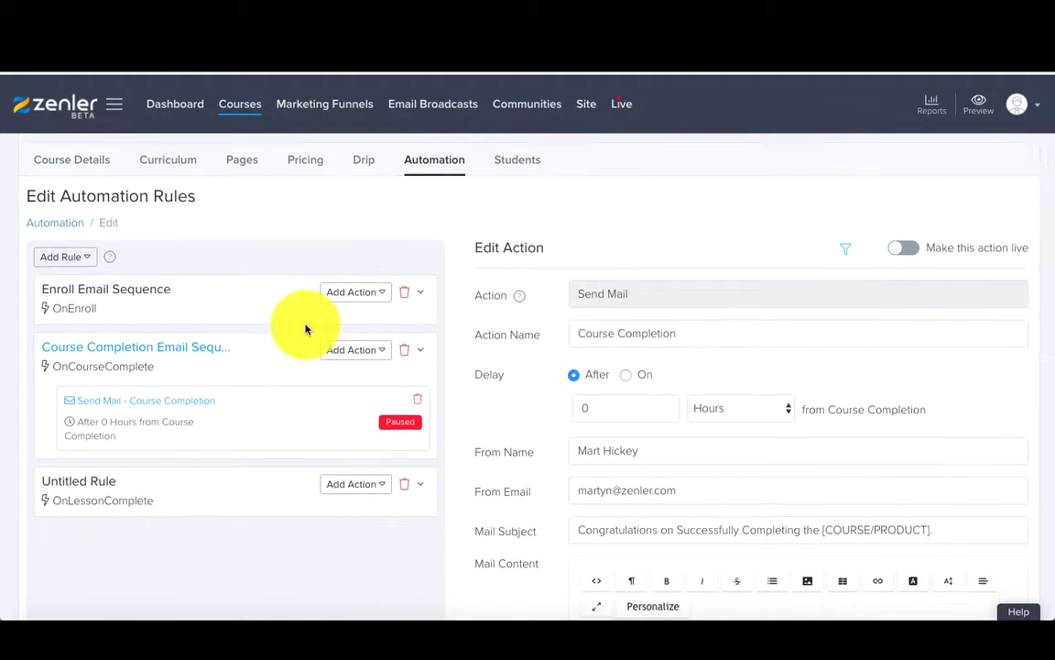